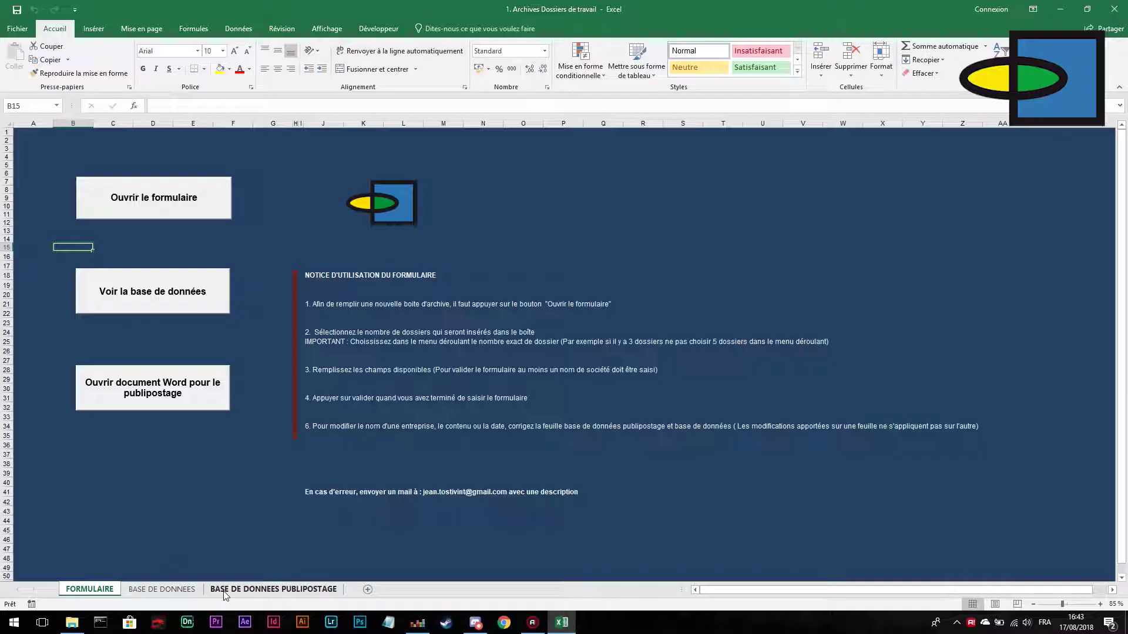
pyautogui.moveTo(275, 232); pyautogui.dragTo(720, 498)
pyautogui.click(746, 474)
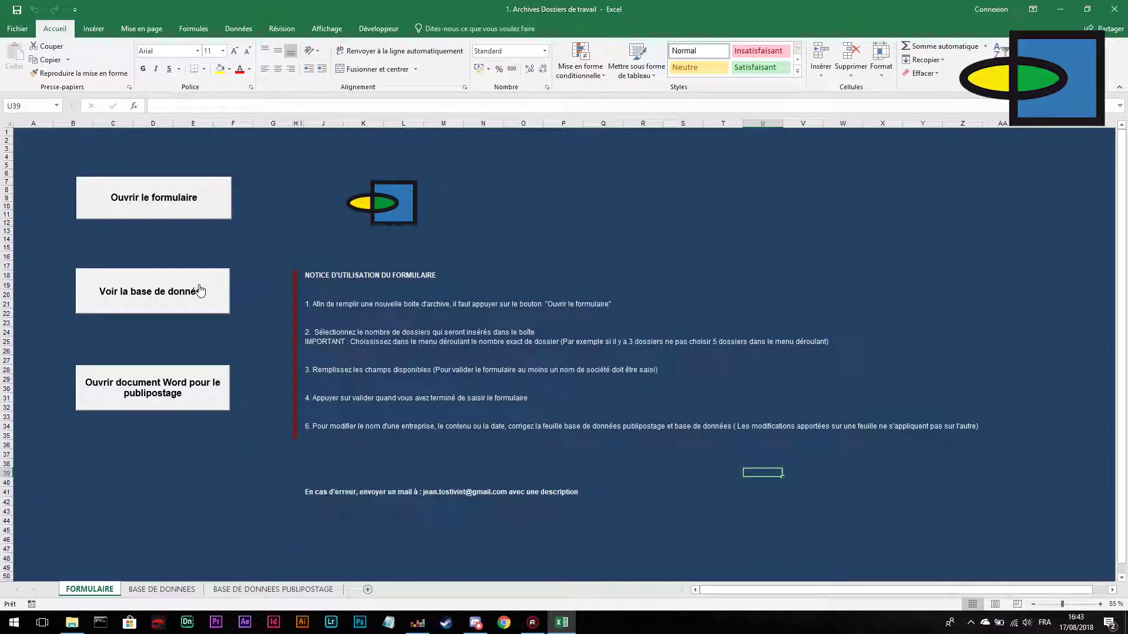
# Open the data entry form and set the number of folders to 2
pyautogui.click(173, 219)
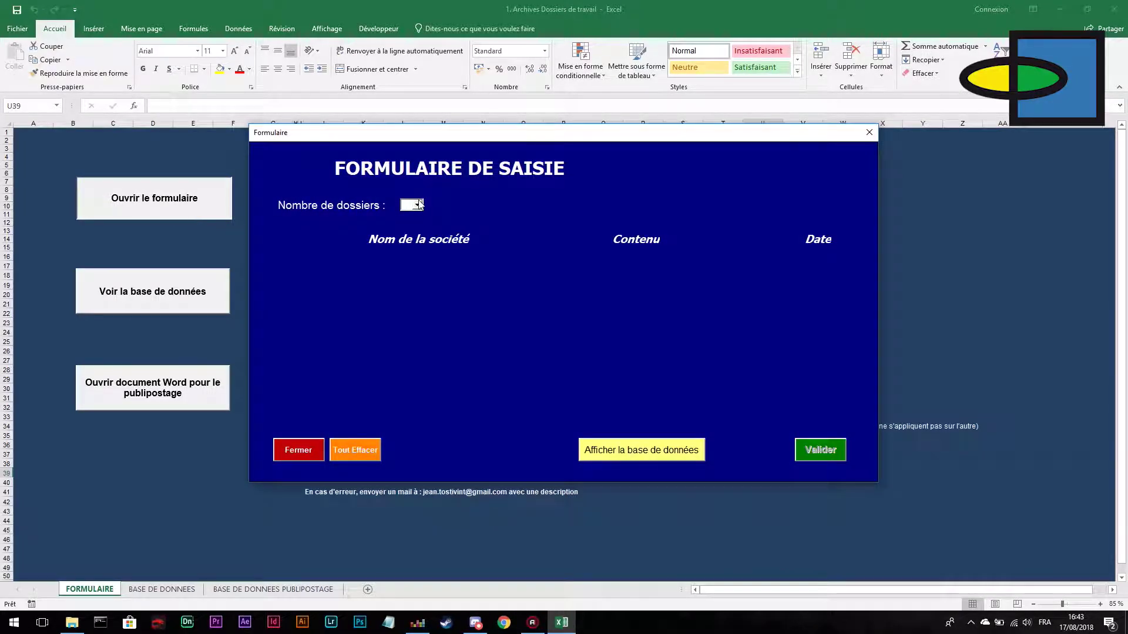
pyautogui.click(418, 205)
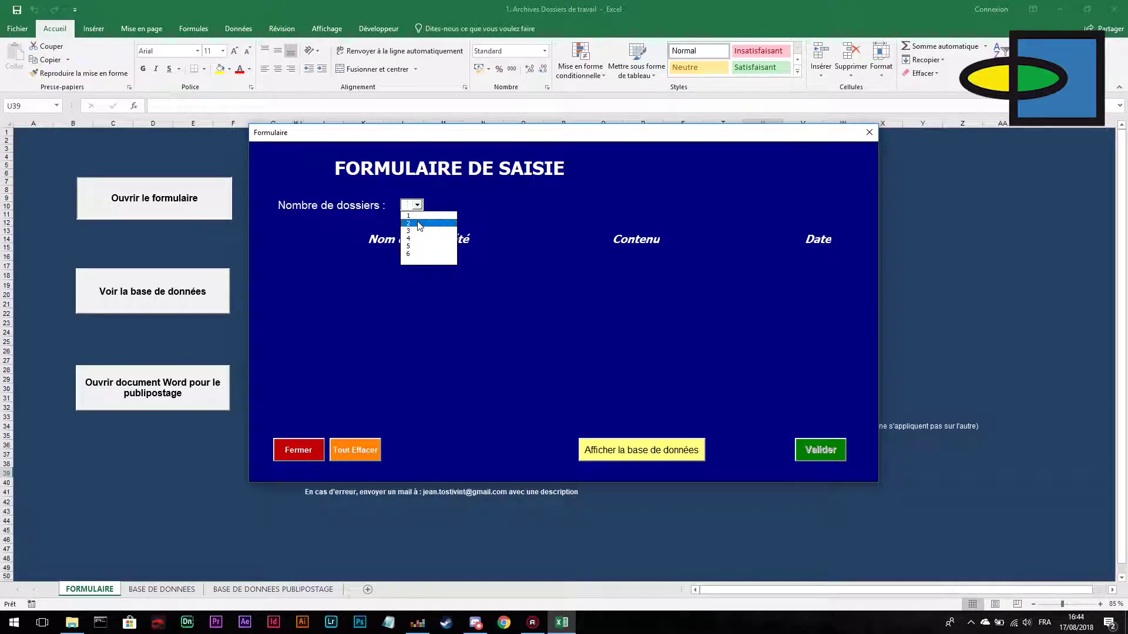
pyautogui.click(419, 224)
# Fill in Dossier 1 with MARTIN, BILAN, 31/12/2018 and Dossier 2 with LOUIS XVI, bilan, 31/08/2014
pyautogui.click(389, 271)
pyautogui.write('MARTIN')
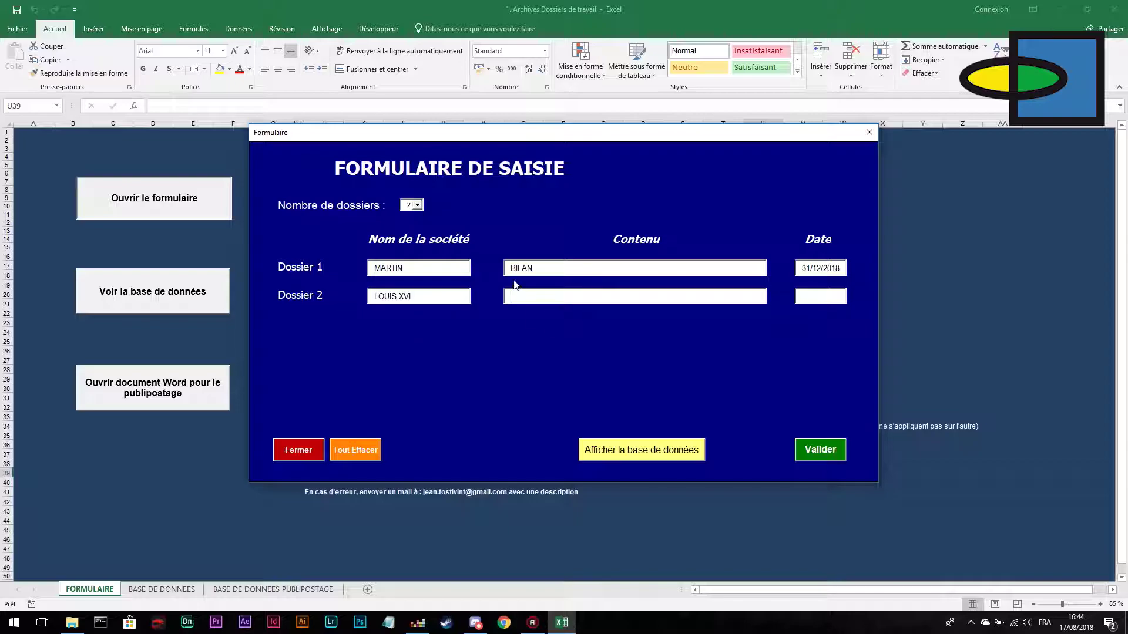
pyautogui.write('bia')
# Display the database from the form, then validate the two-folder entry and confirm it
pyautogui.click(642, 450)
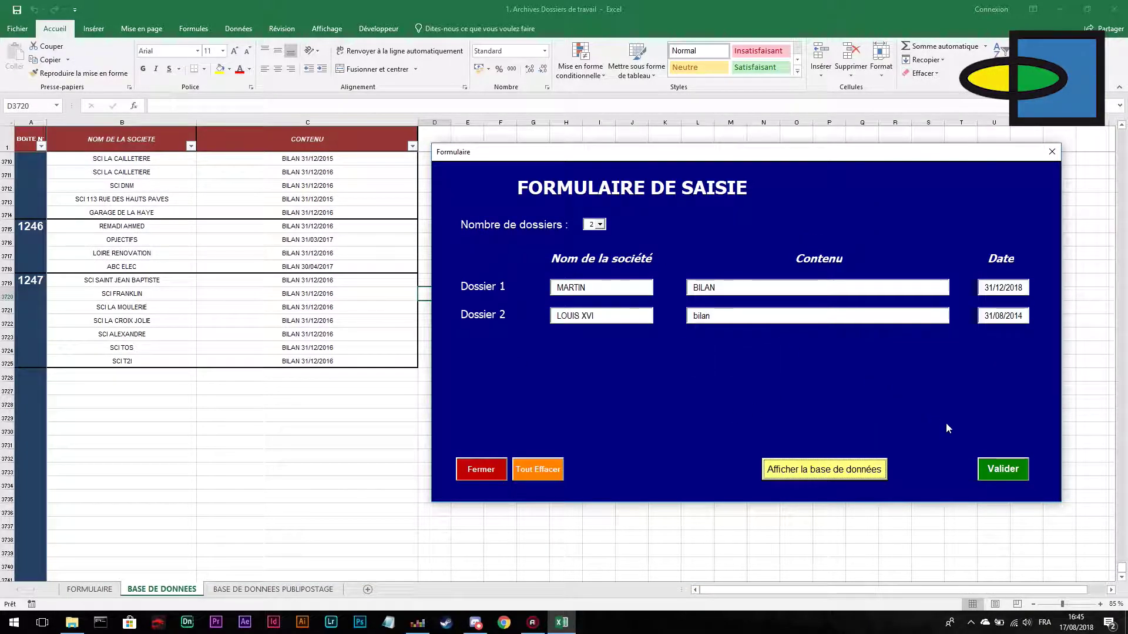
pyautogui.click(994, 470)
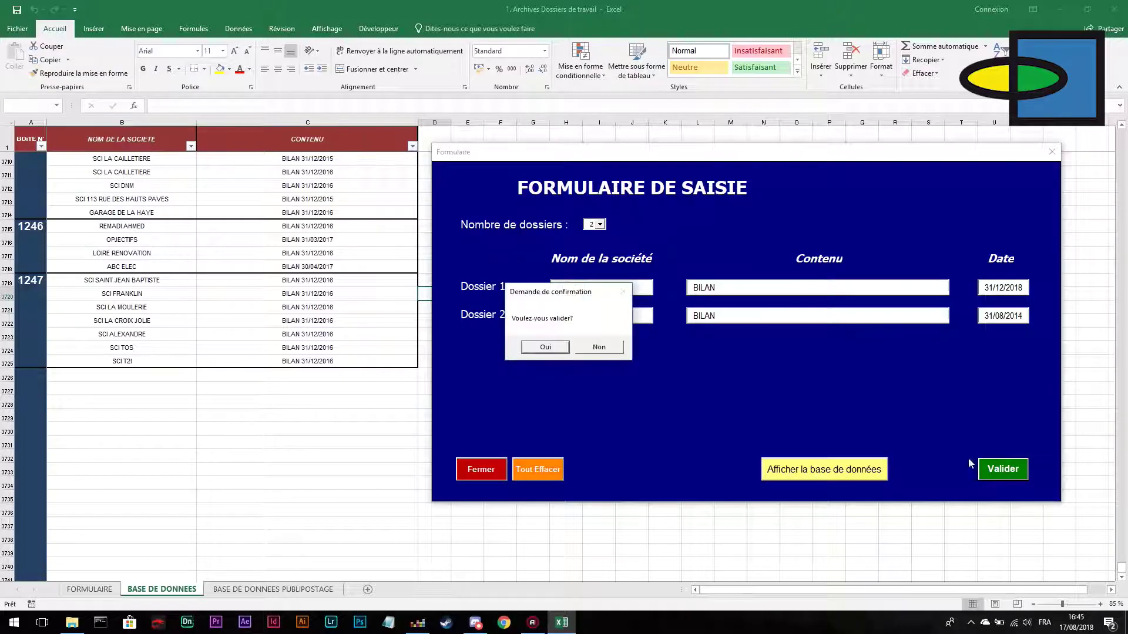
pyautogui.click(560, 348)
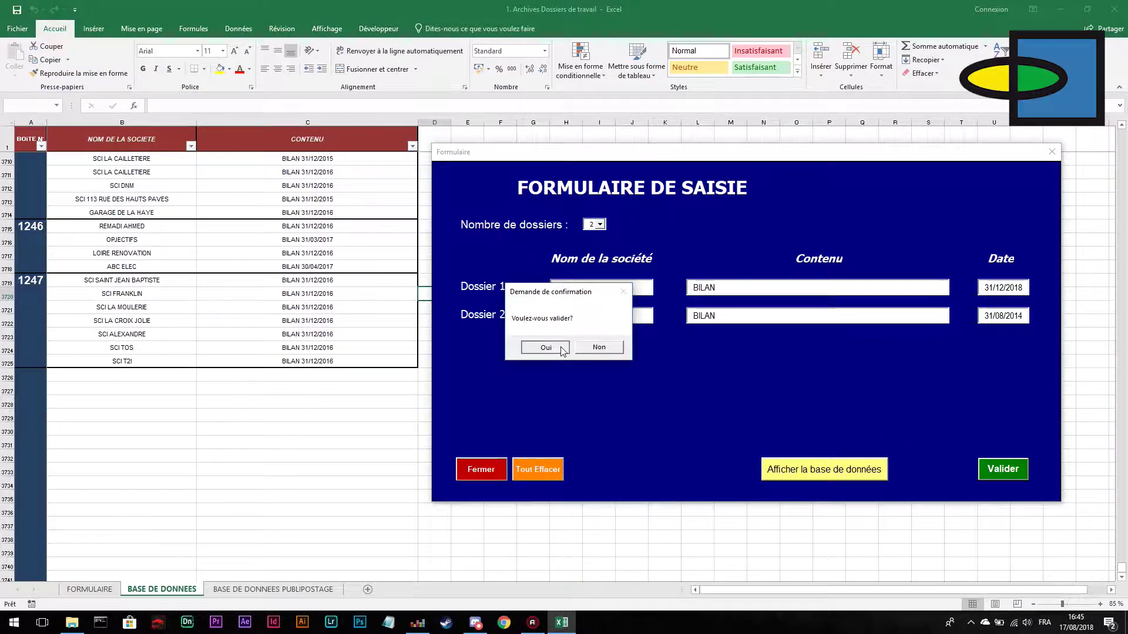
# Examine the rows for the new archive box on the BASE DE DONNEES and BASE DE DONNEES PUBLIPOSTAGE sheets
pyautogui.click(203, 366)
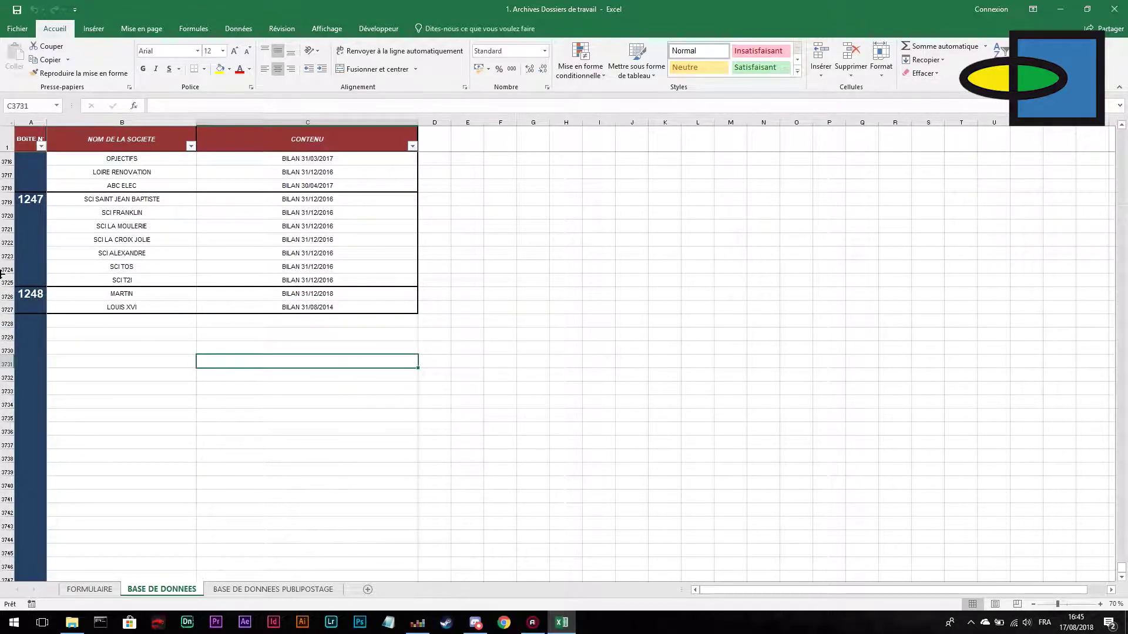
pyautogui.moveTo(31, 297); pyautogui.dragTo(239, 308)
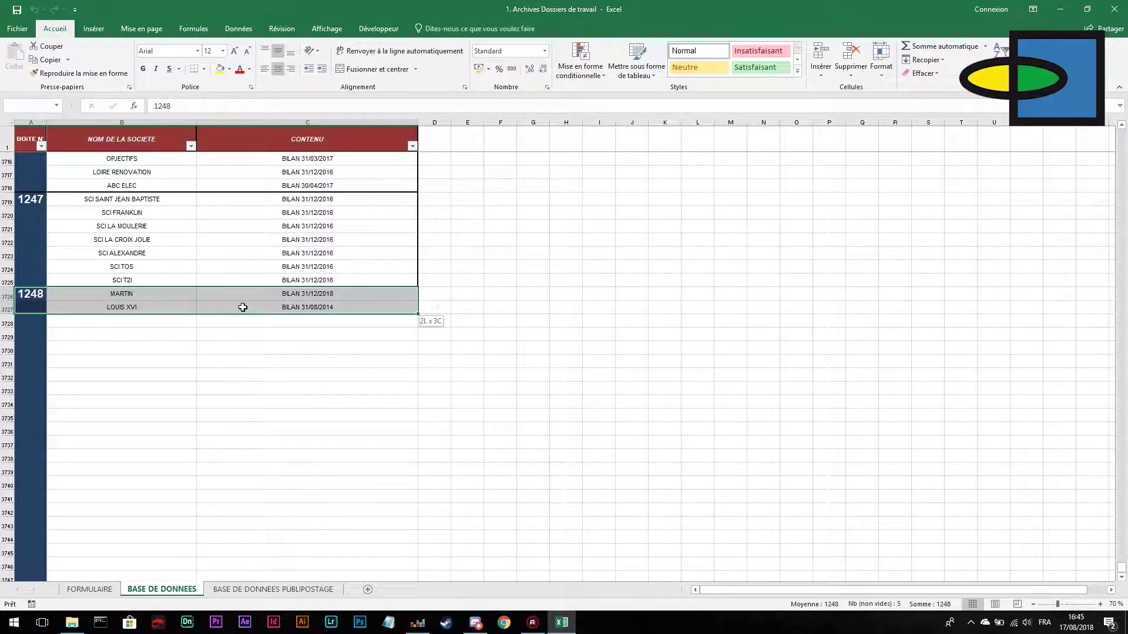
pyautogui.click(276, 378)
pyautogui.click(262, 590)
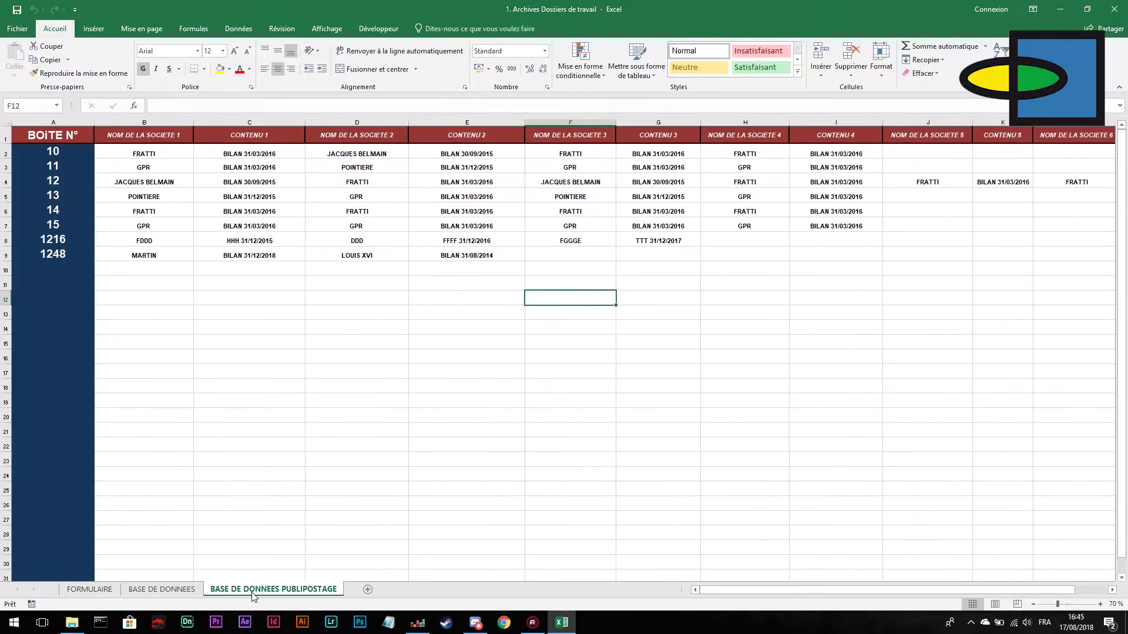
pyautogui.moveTo(45, 252); pyautogui.dragTo(541, 251)
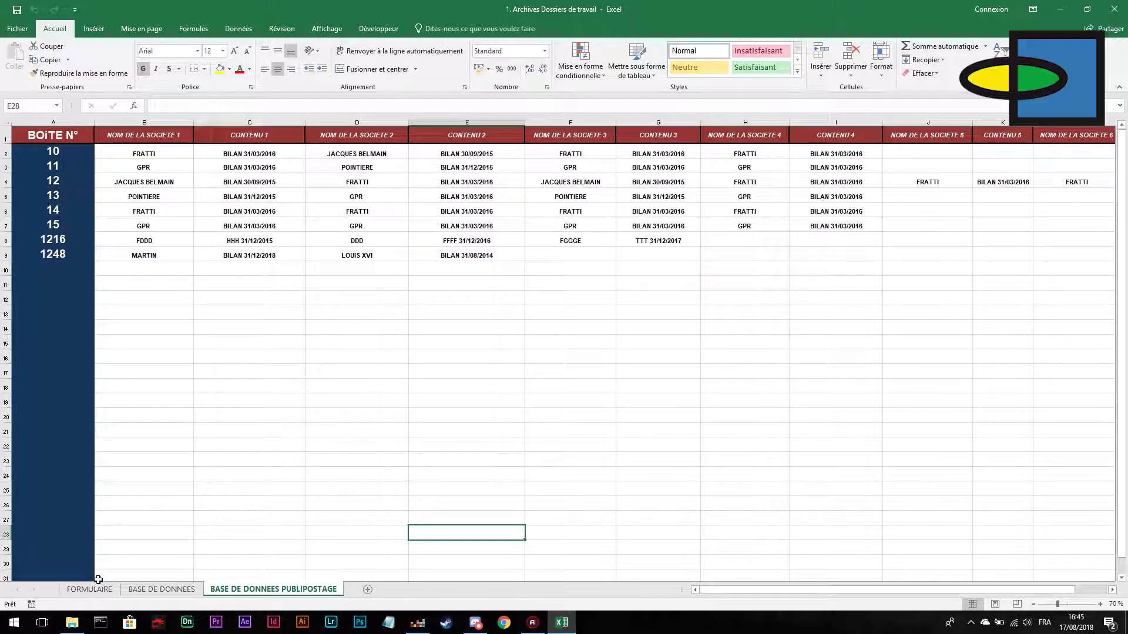
# Return to the FORMULAIRE sheet, open the Word document for the mail merge and switch to it
pyautogui.click(98, 589)
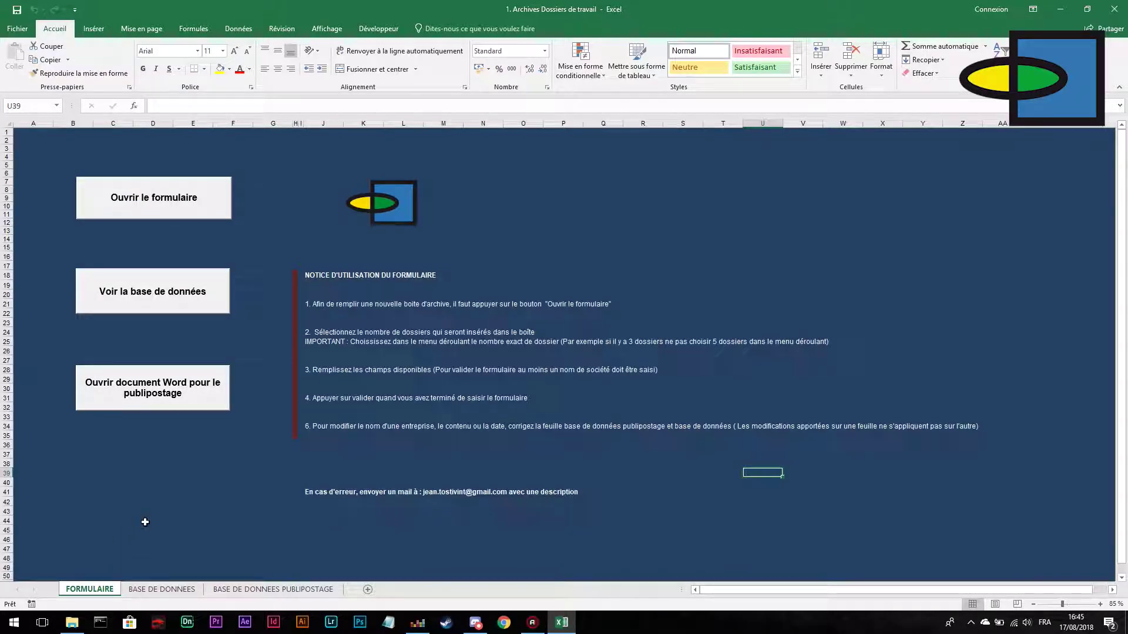
pyautogui.click(152, 397)
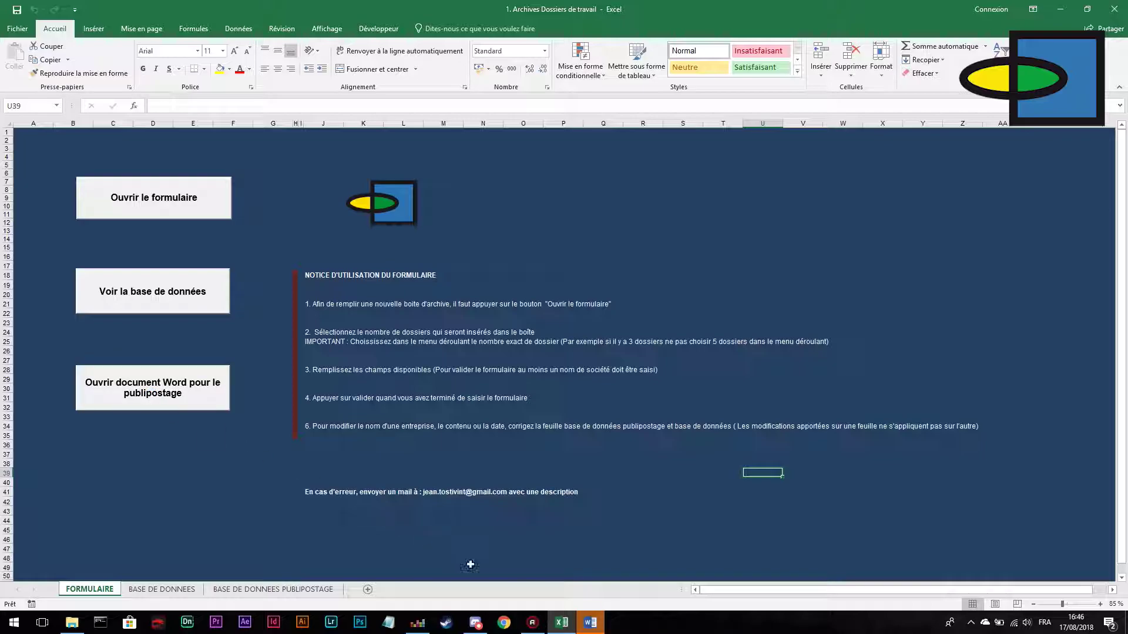
pyautogui.click(591, 624)
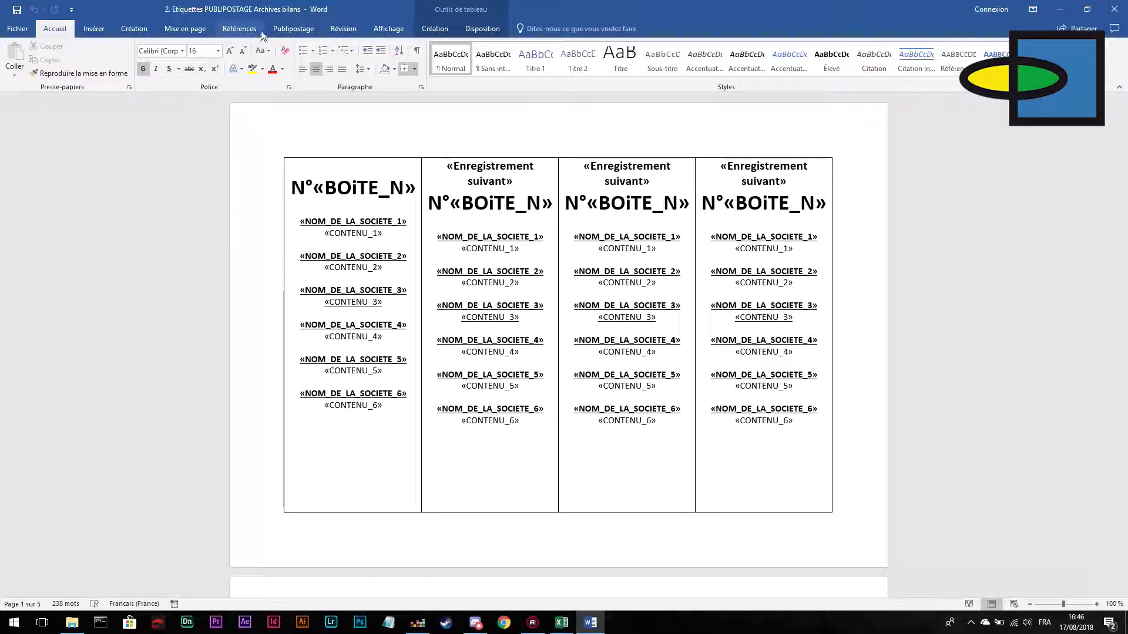
# Choose an existing list as merge recipients and browse to the folder Bureau > Archives > 1. Suivi des archives comptables (CO)
pyautogui.click(291, 29)
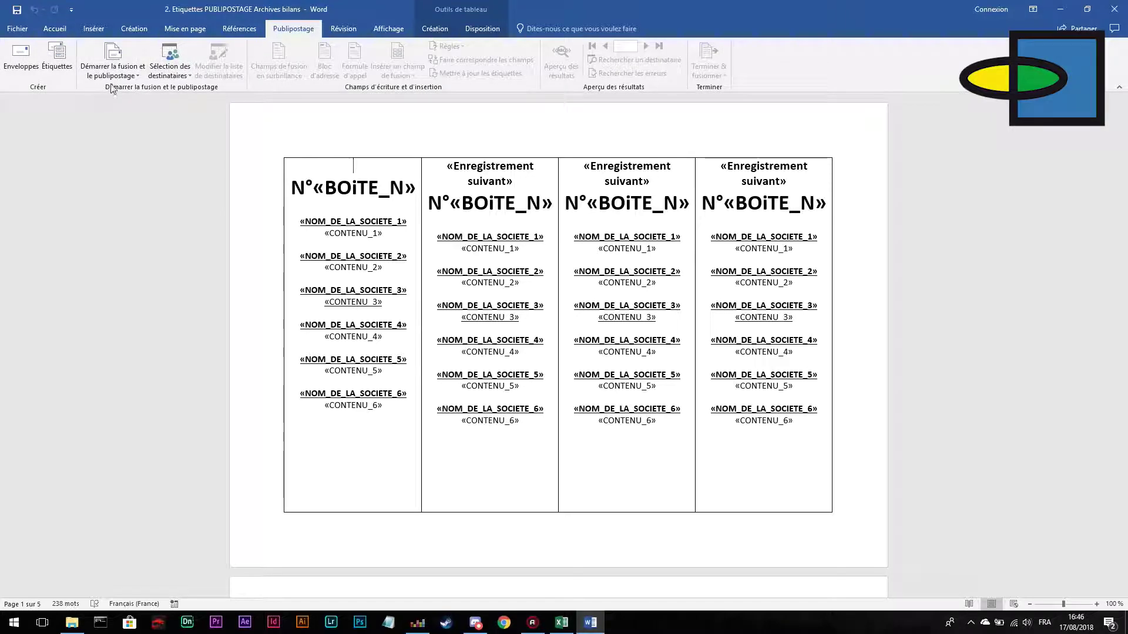
pyautogui.click(153, 77)
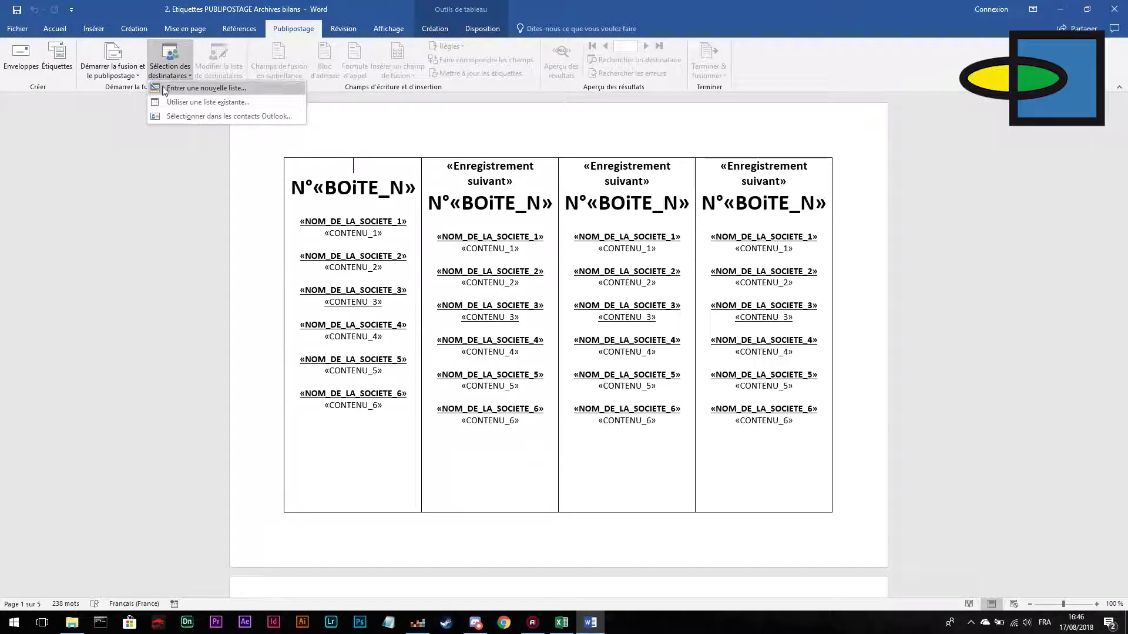
pyautogui.click(172, 104)
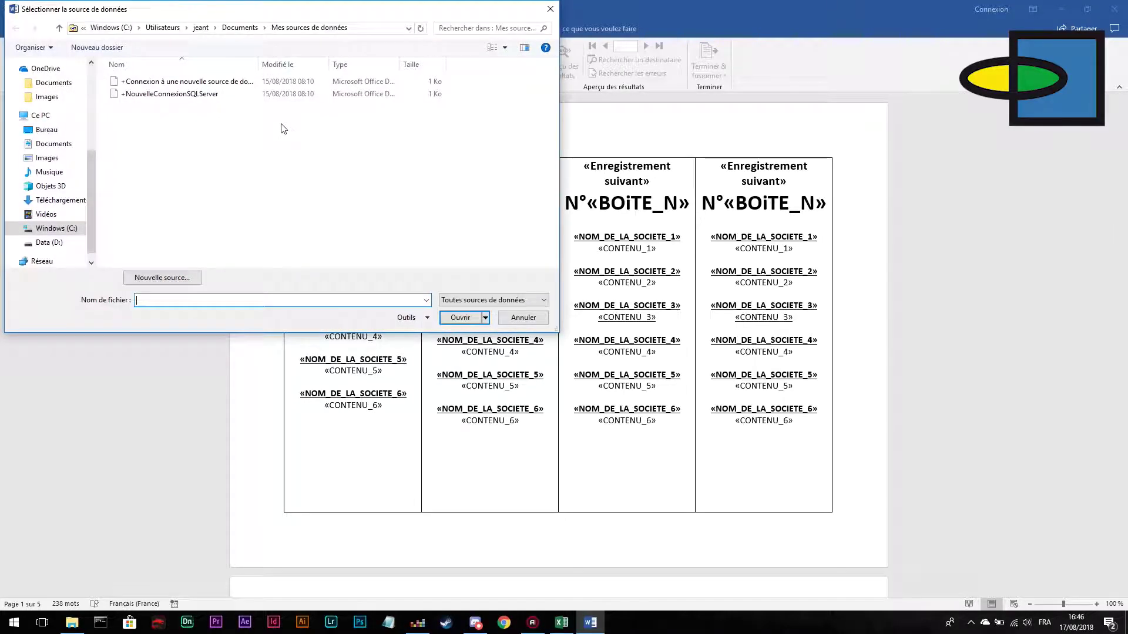
pyautogui.scroll(3, 35, 117)
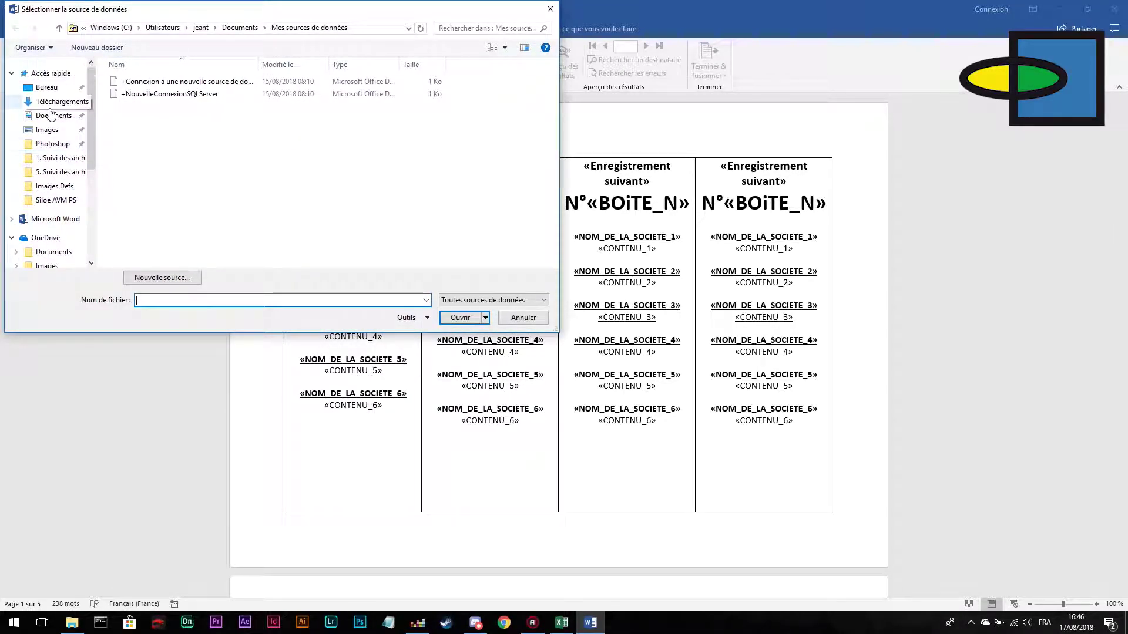
pyautogui.click(47, 87)
pyautogui.doubleClick(134, 82)
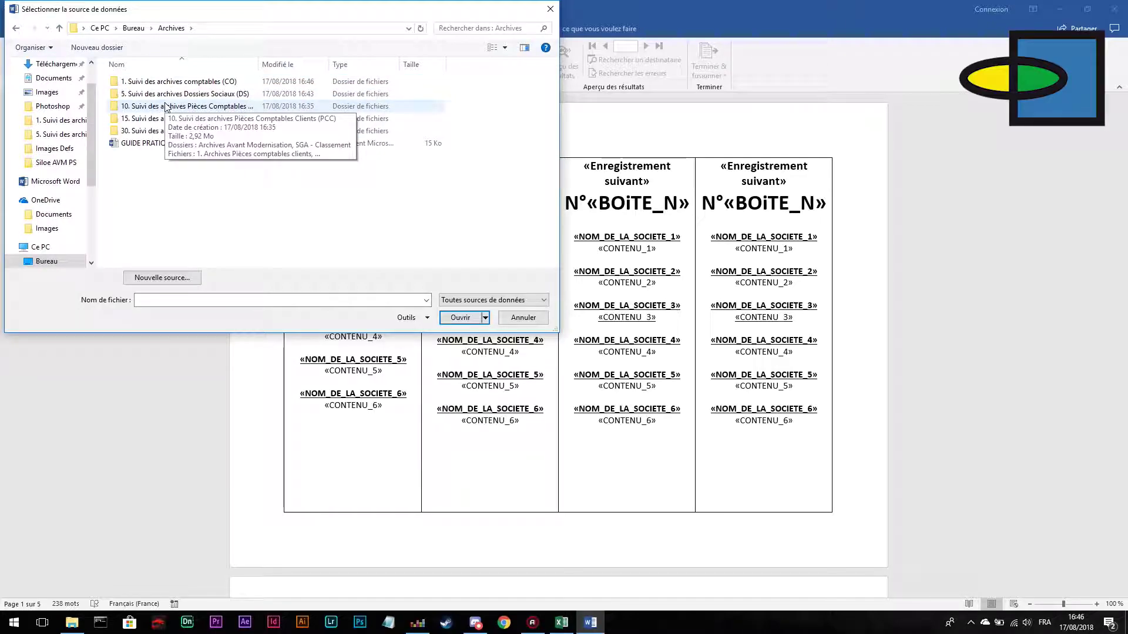
pyautogui.doubleClick(170, 82)
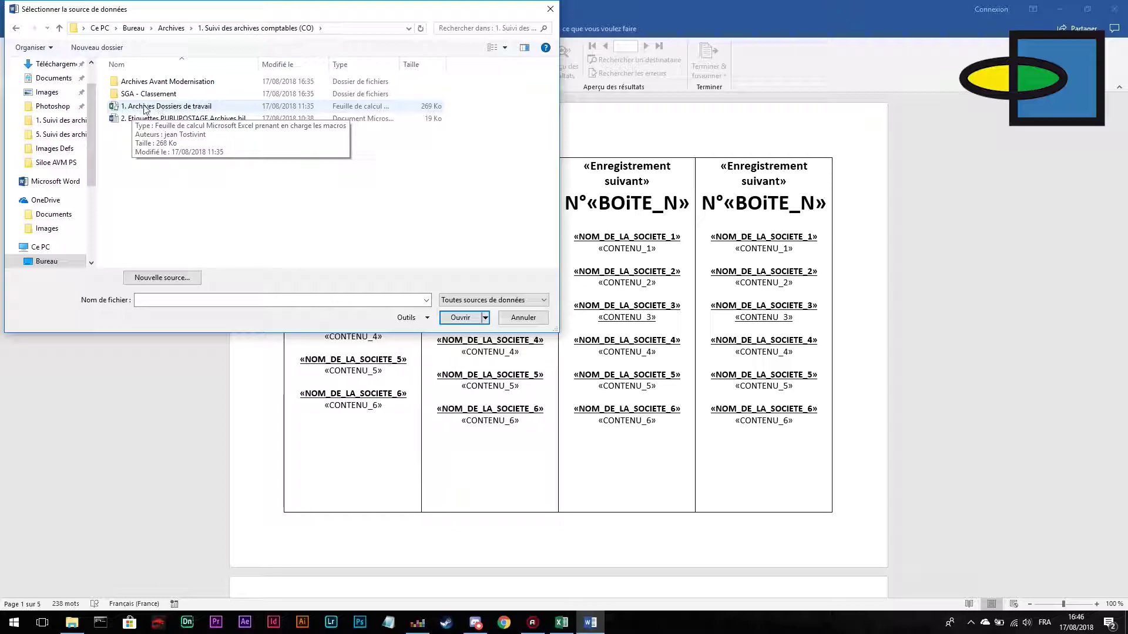
# Check the workbook in Excel, return to Word and open "1. Archives Dossiers de travail" as the data source
pyautogui.click(561, 622)
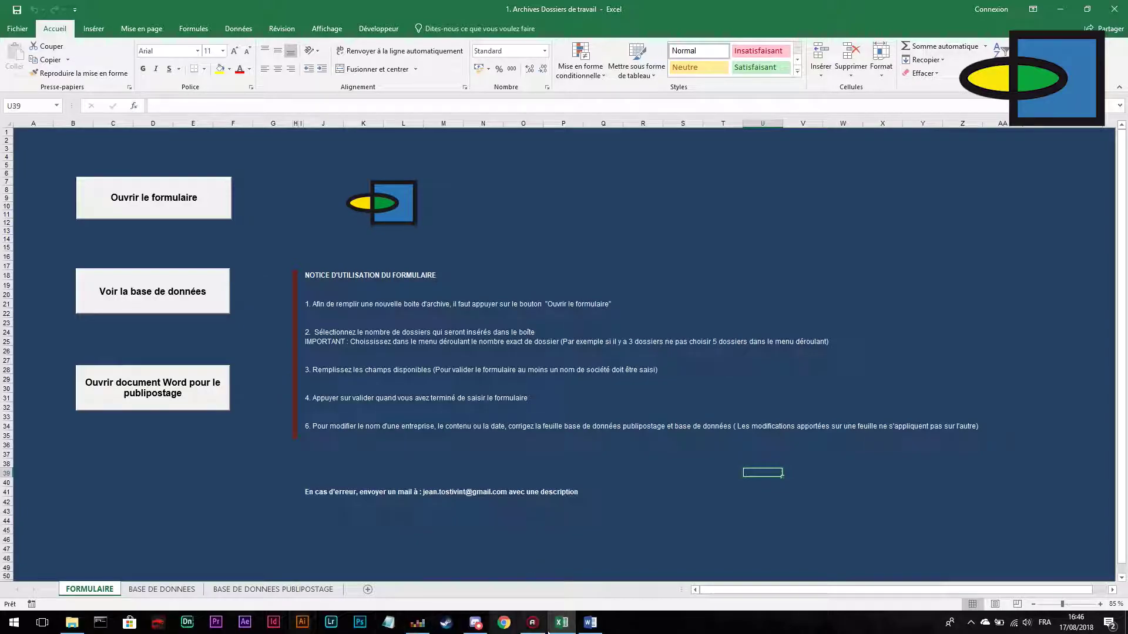
pyautogui.click(590, 623)
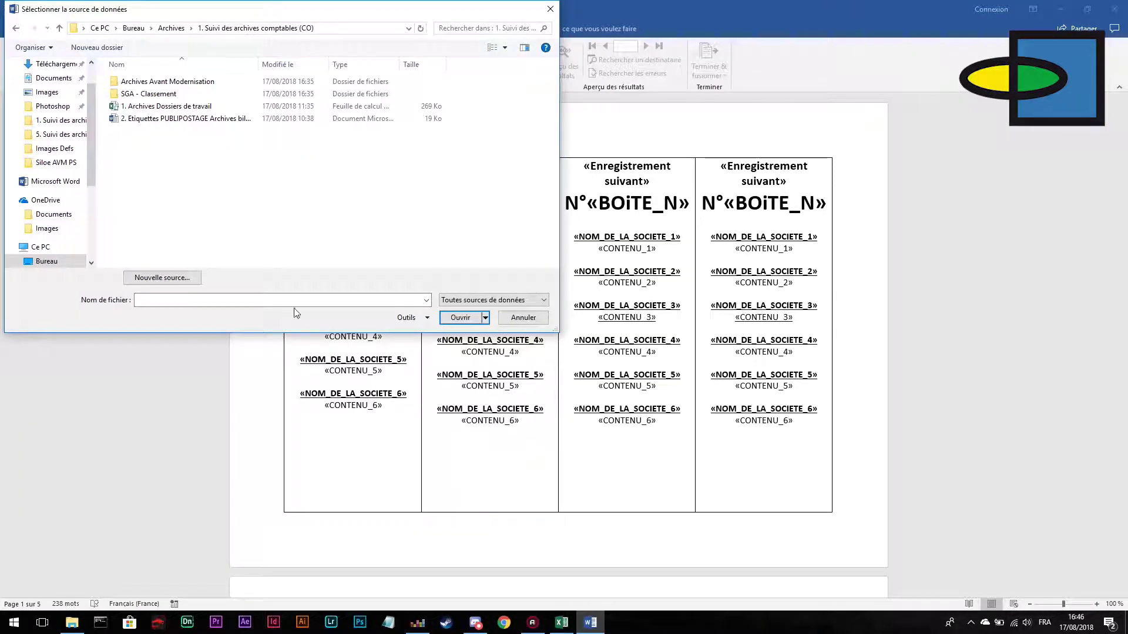
pyautogui.doubleClick(145, 107)
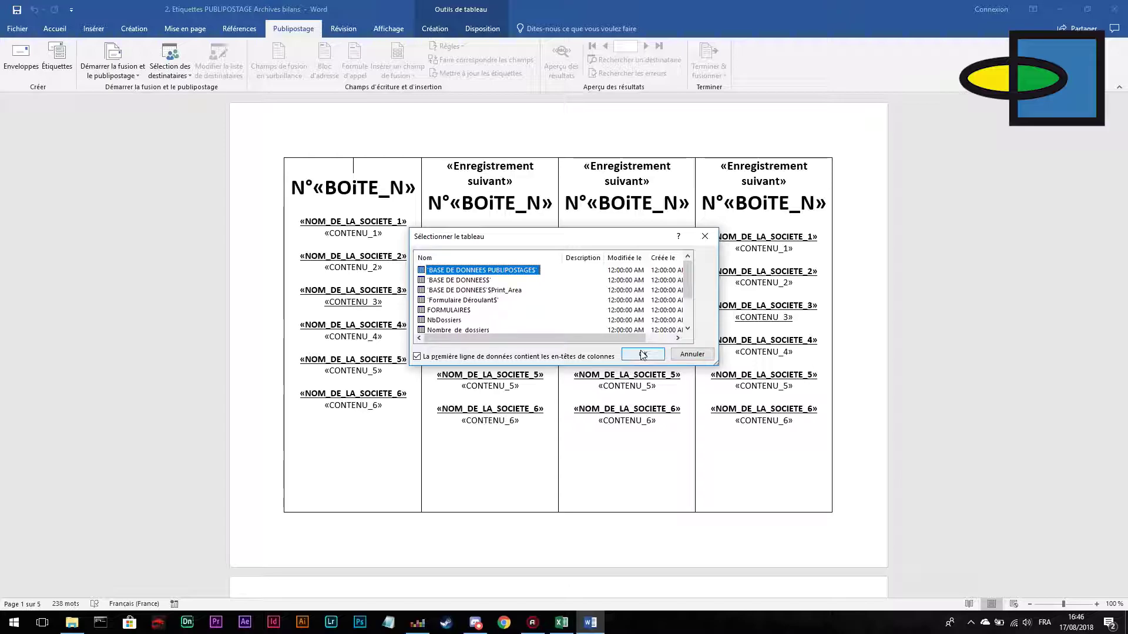
# Check the mail merge sheet in Excel, return to Word and use the 'BASE DE DONNEES PUBLIPOSTAGE$' table for the recipients
pyautogui.click(561, 622)
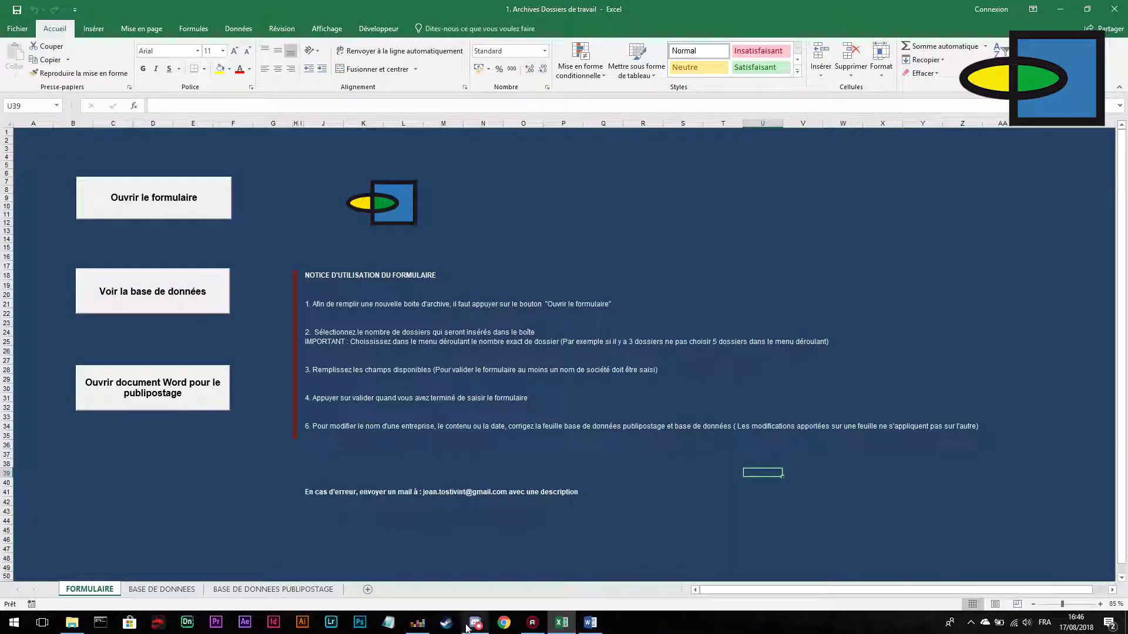
pyautogui.click(277, 589)
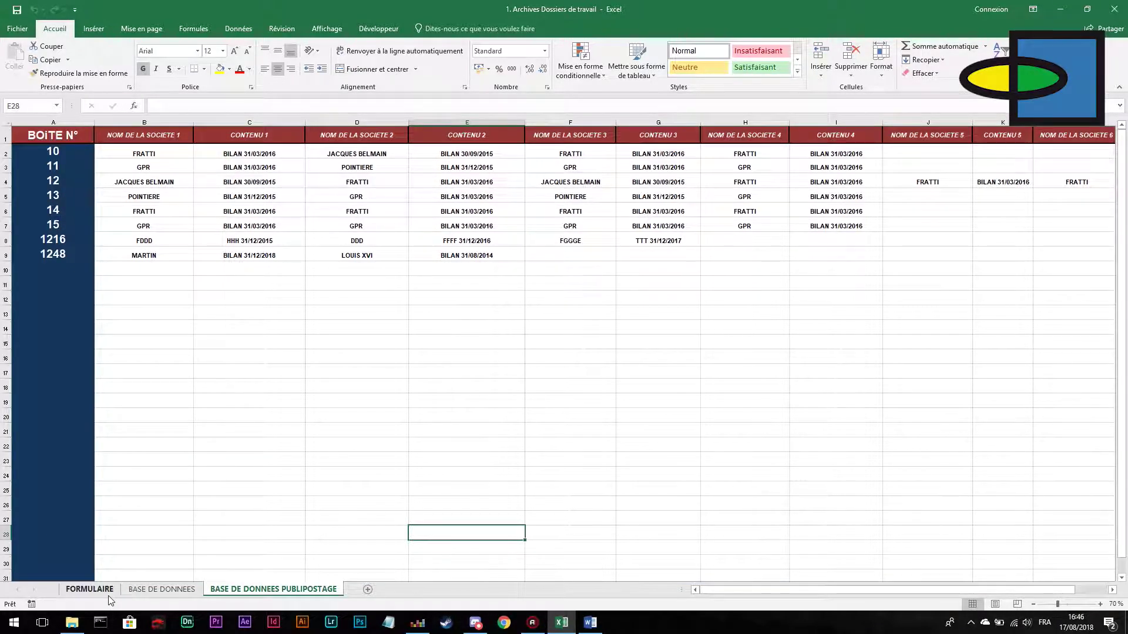
pyautogui.click(590, 622)
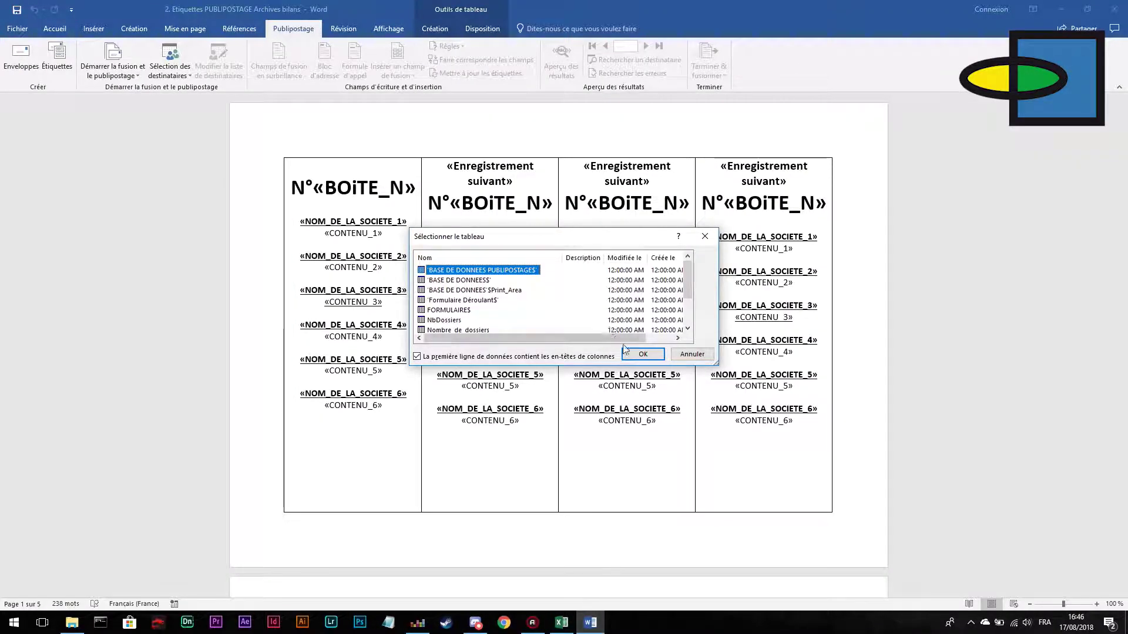
pyautogui.click(643, 354)
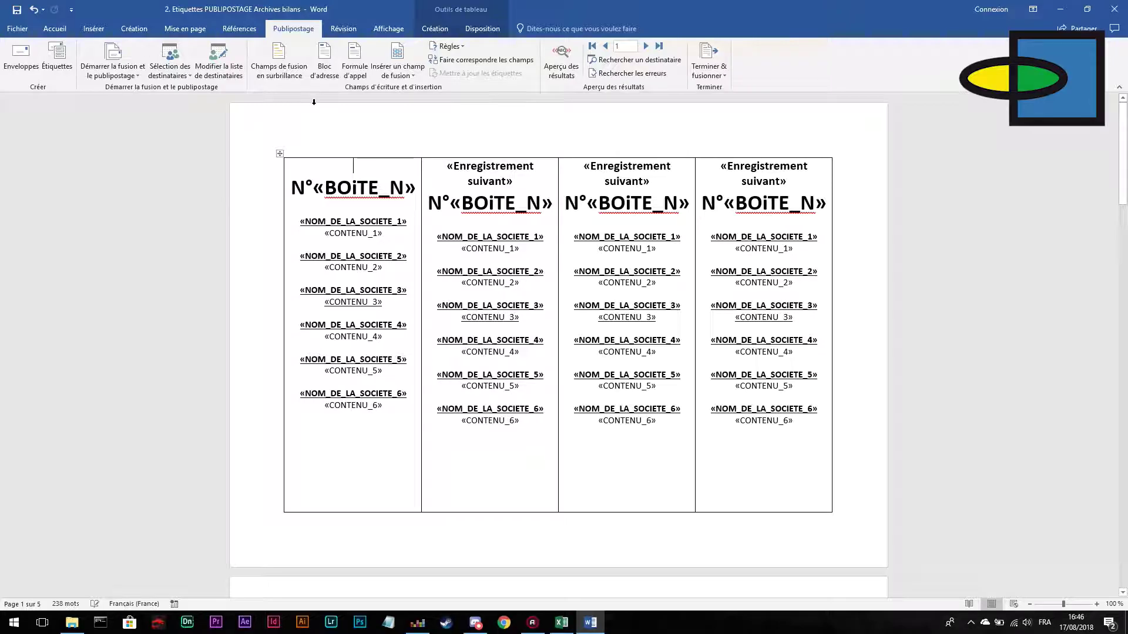
# Edit the recipient list by deselecting every record and including only box 1248
pyautogui.click(227, 75)
pyautogui.scroll(-1, 523, 257)
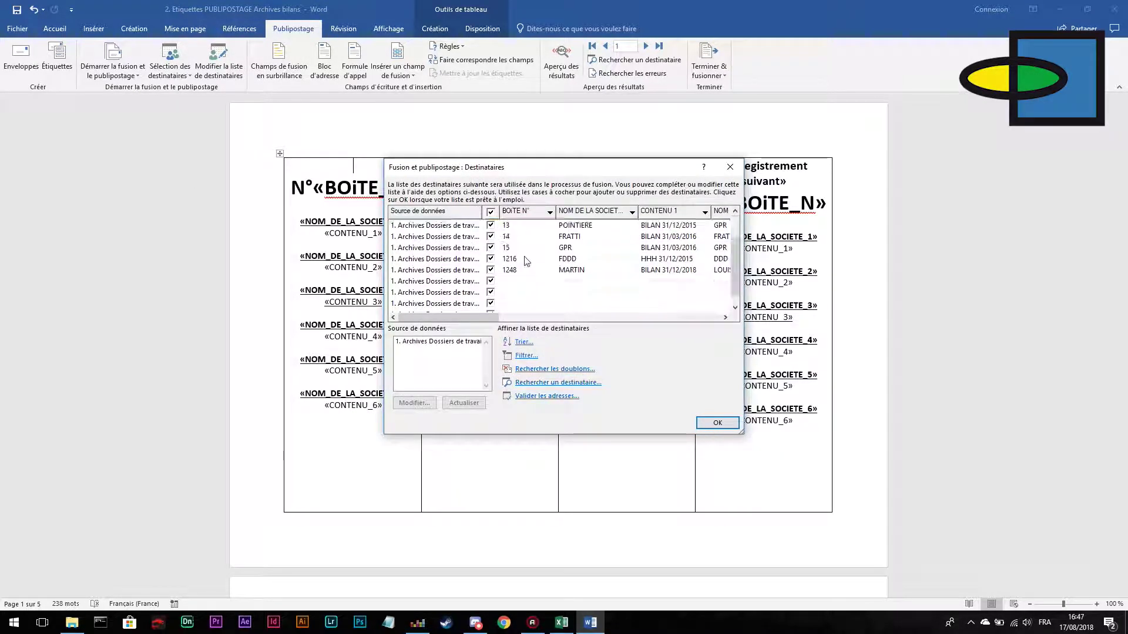
pyautogui.scroll(1, 523, 253)
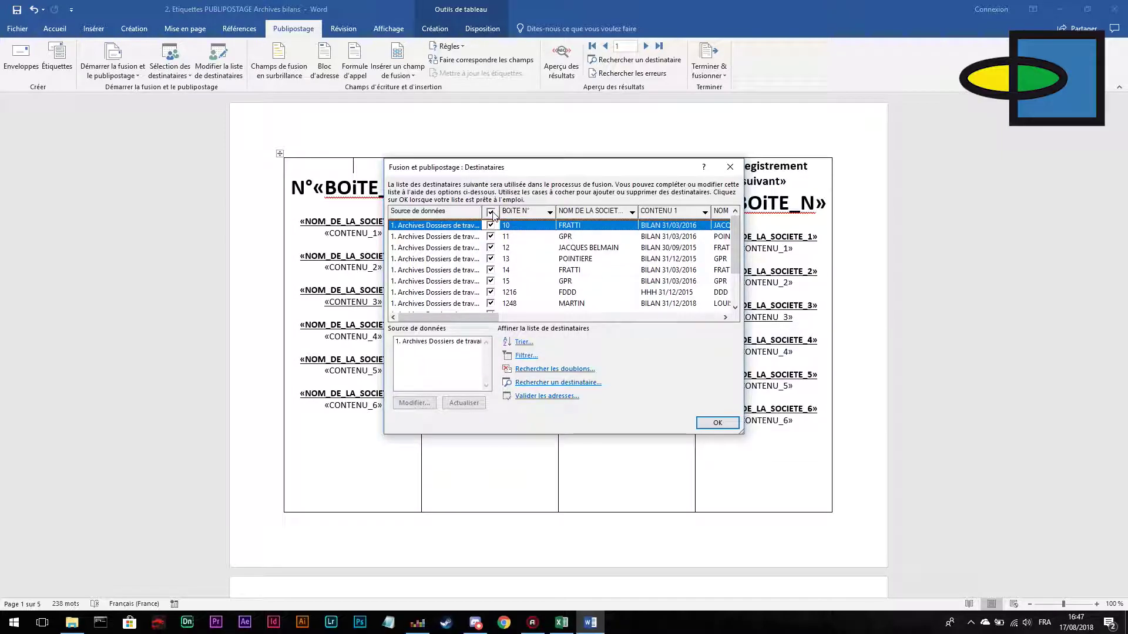
pyautogui.scroll(-1, 500, 259)
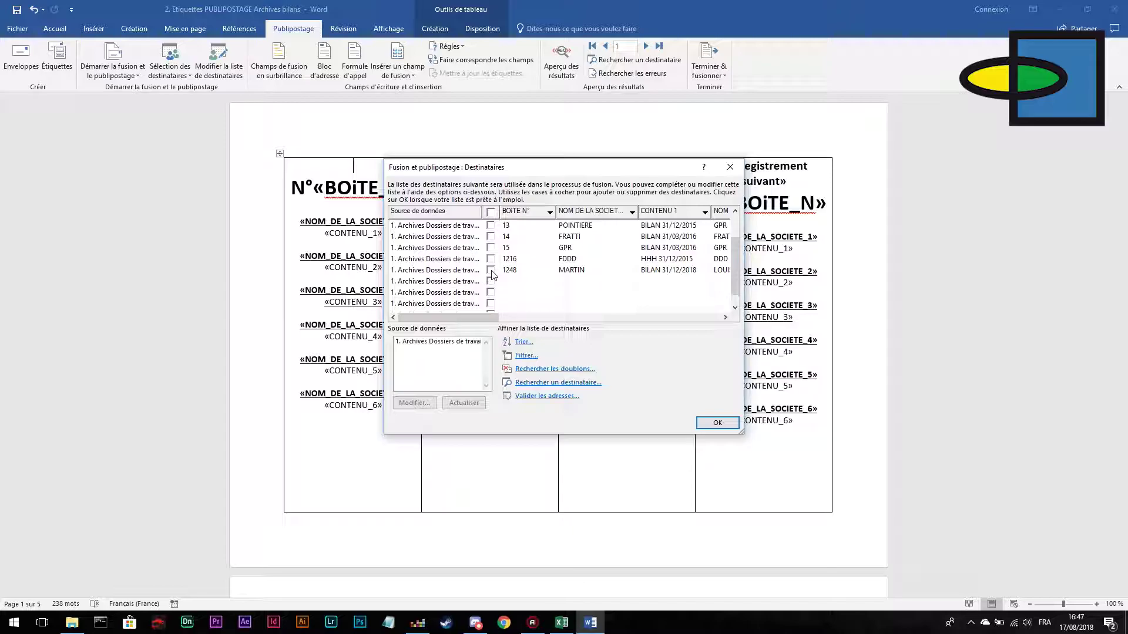
pyautogui.click(491, 271)
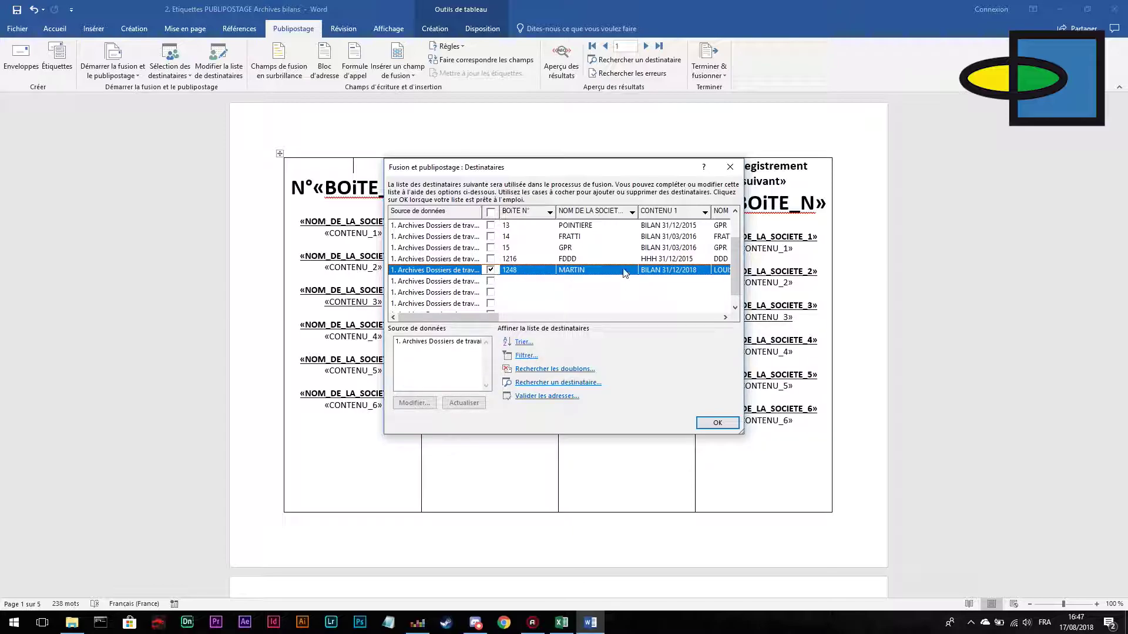
pyautogui.click(717, 423)
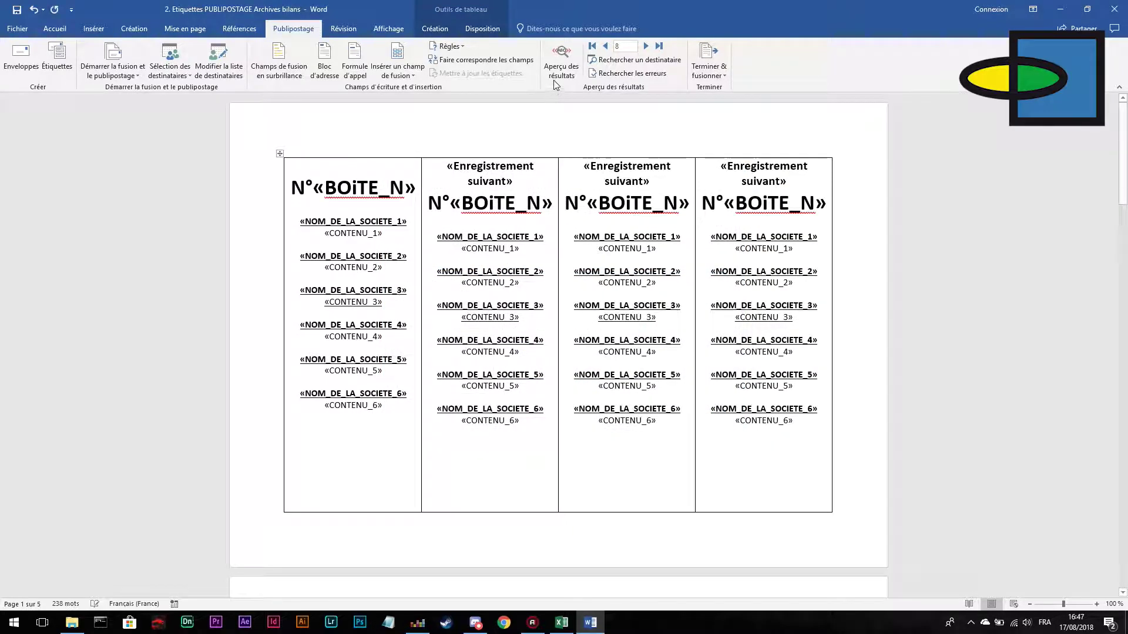
# Preview the merged label results, then return to the merge field view
pyautogui.click(559, 66)
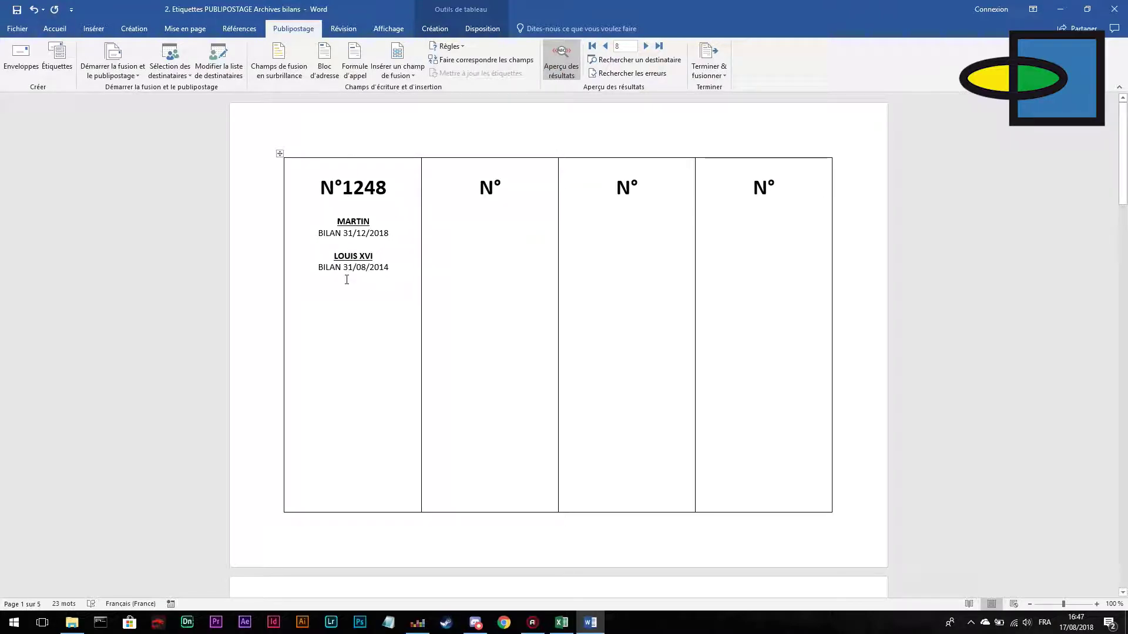
pyautogui.click(559, 66)
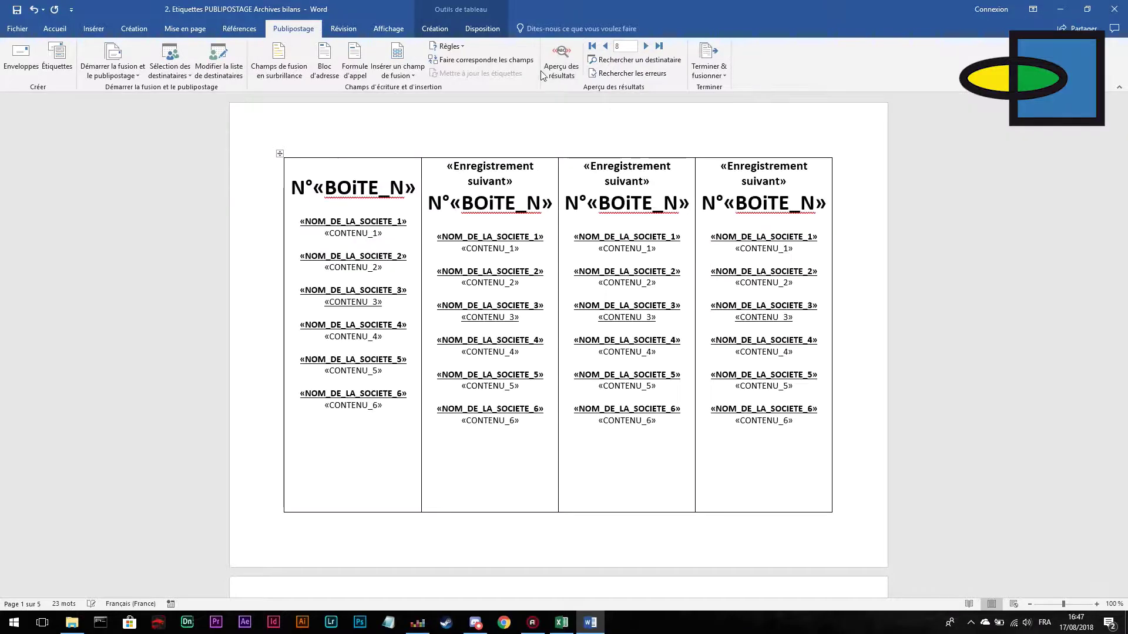
# Add boxes 13, 14, 15 and 1216 to the mail merge recipients alongside box 1248
pyautogui.click(218, 71)
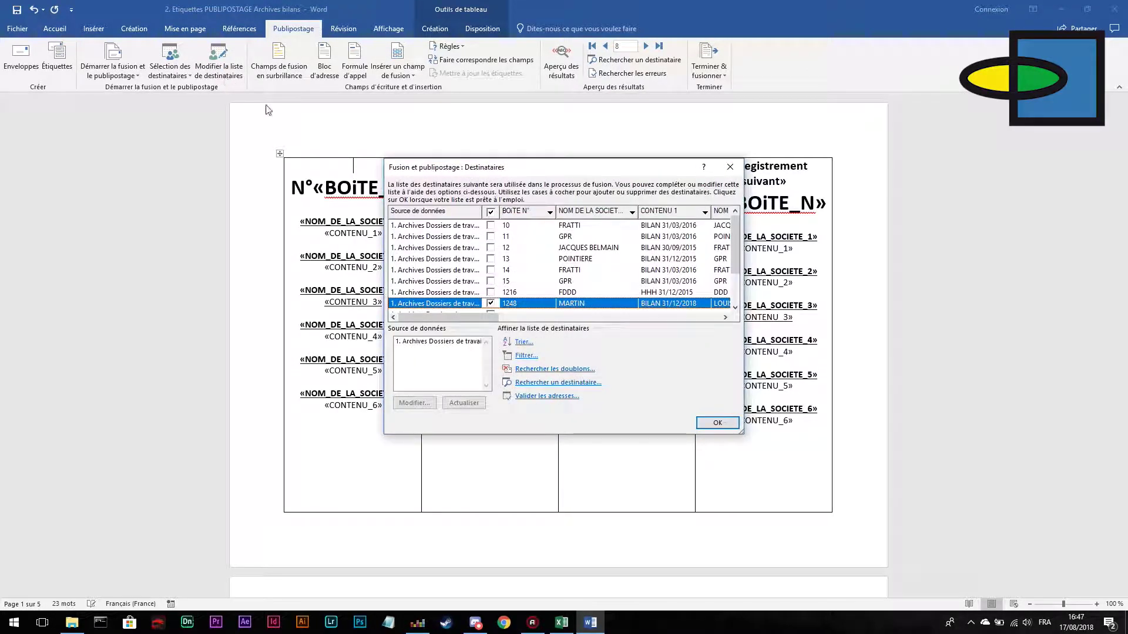
pyautogui.scroll(1, 517, 289)
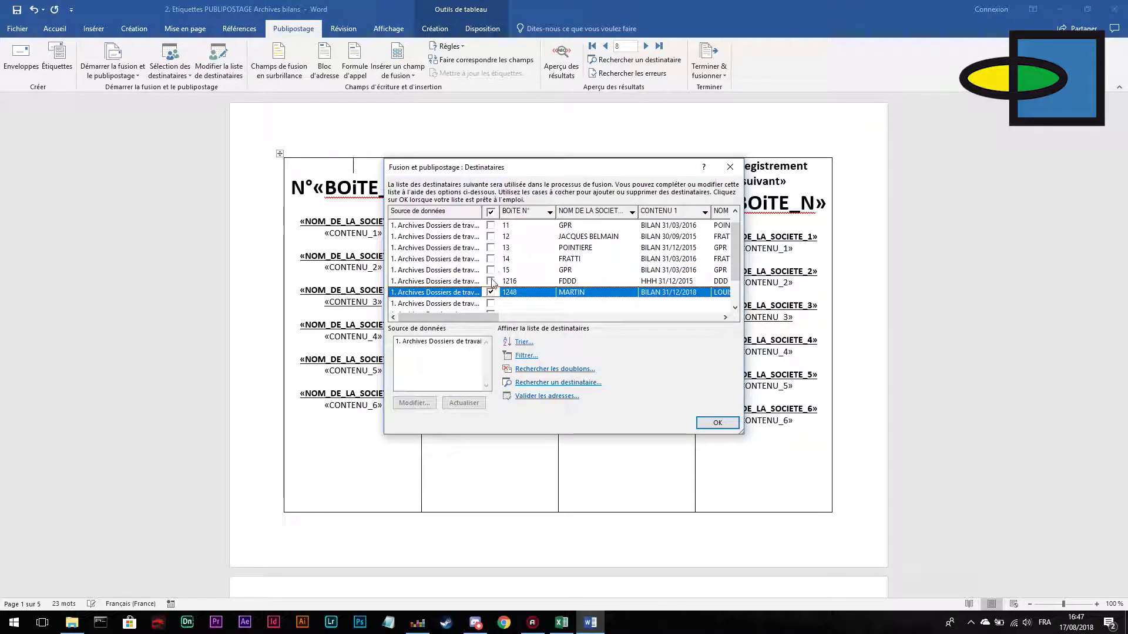
pyautogui.click(491, 281)
pyautogui.click(491, 259)
pyautogui.click(491, 270)
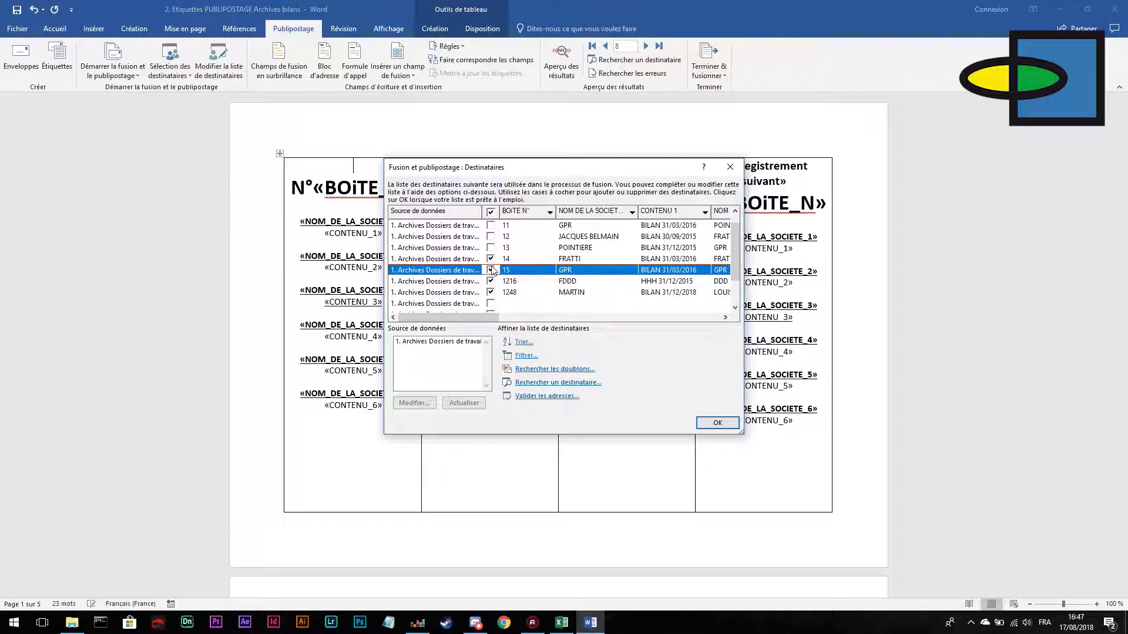
pyautogui.click(717, 422)
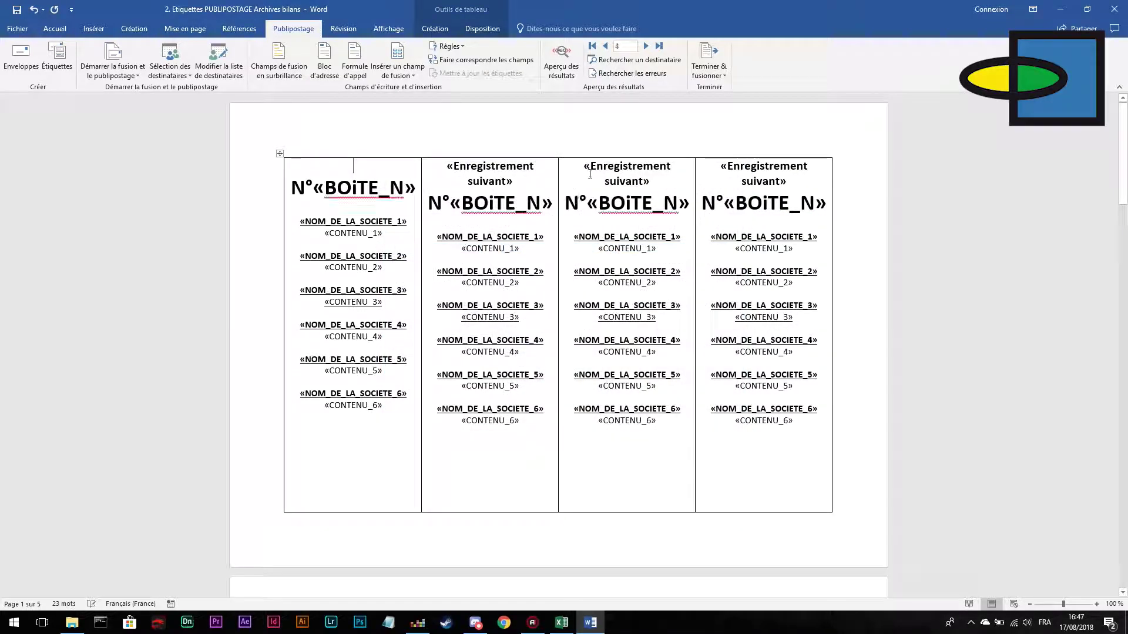
# Preview the merged labels and look through the pages for the selected boxes
pyautogui.click(562, 67)
pyautogui.scroll(-5, 447, 237)
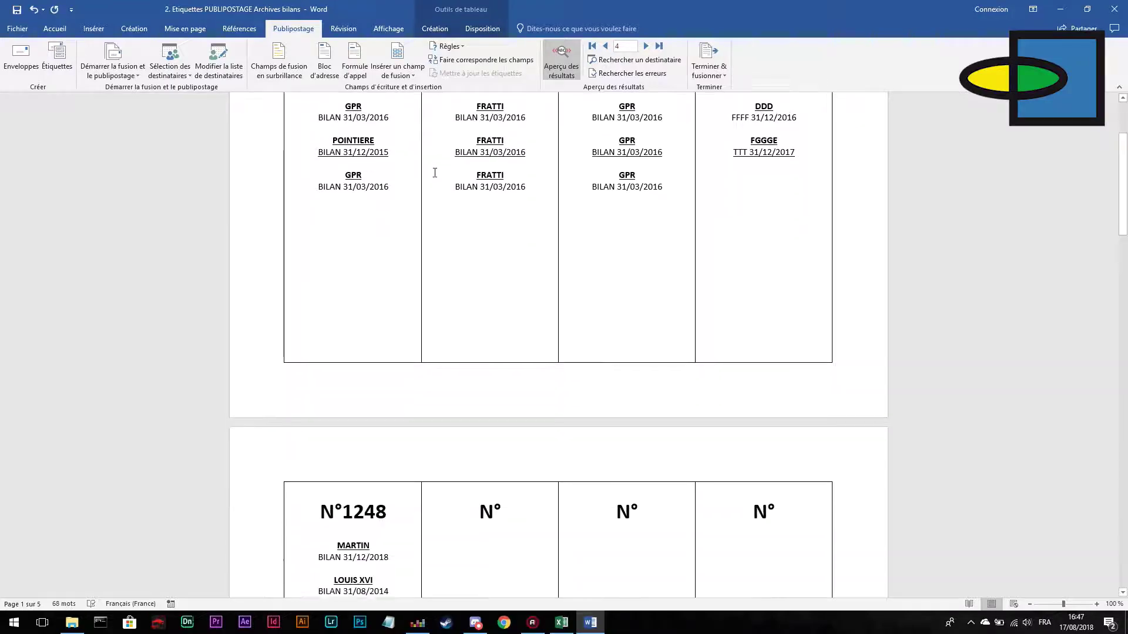
pyautogui.scroll(-3, 464, 253)
pyautogui.scroll(8, 529, 264)
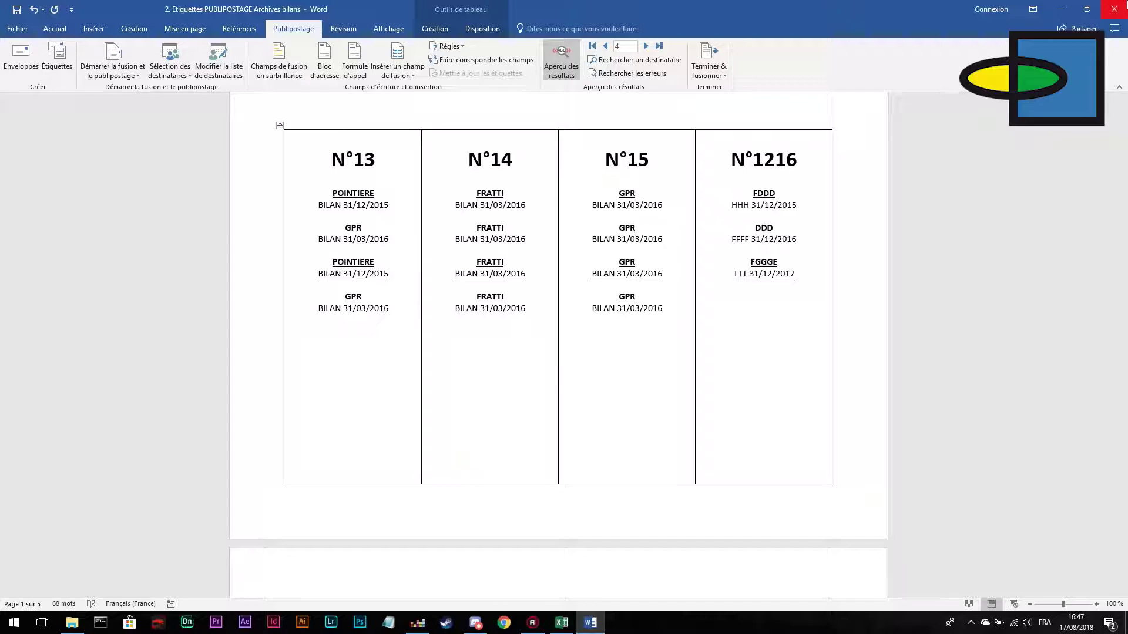
# Close the label document in Word and return to the FORMULAIRE sheet of the Excel workbook
pyautogui.click(1115, 9)
pyautogui.click(541, 326)
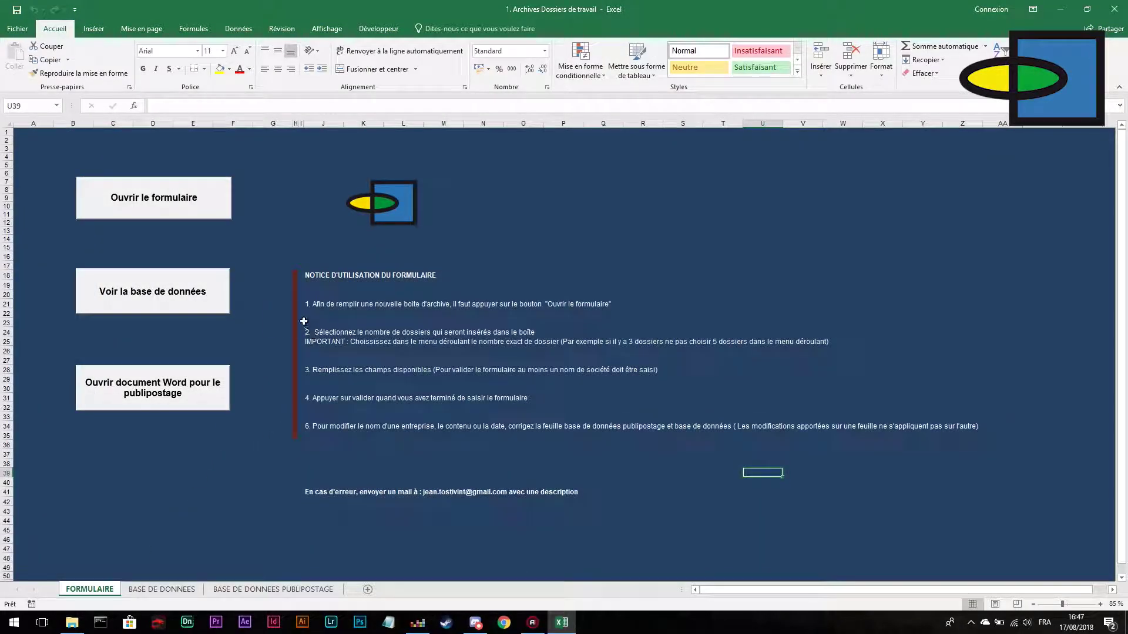
pyautogui.click(259, 314)
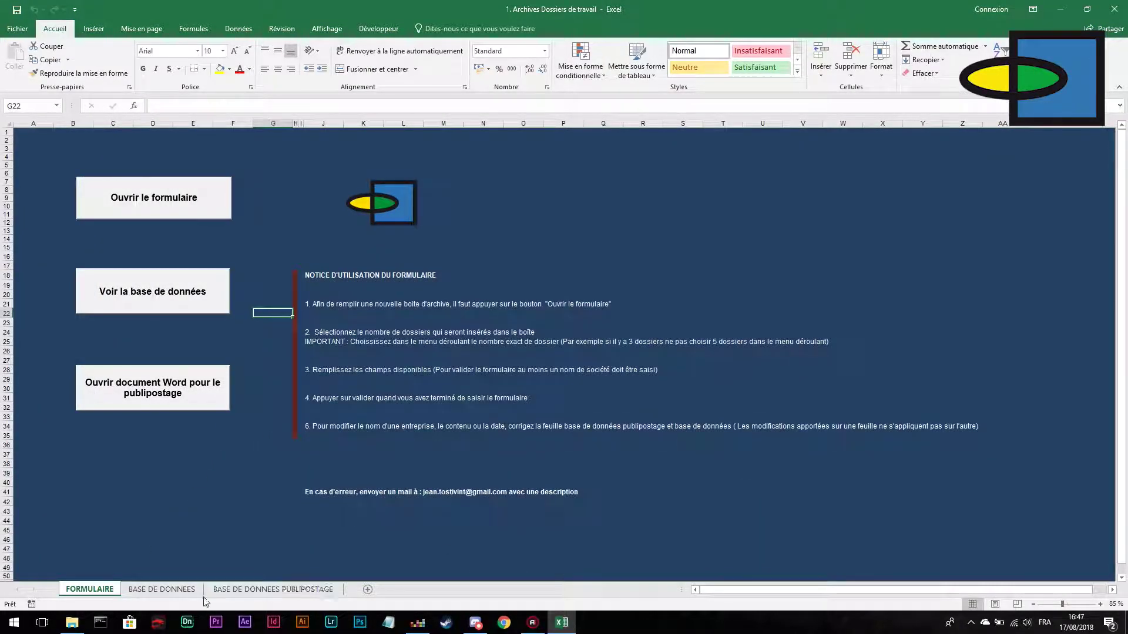